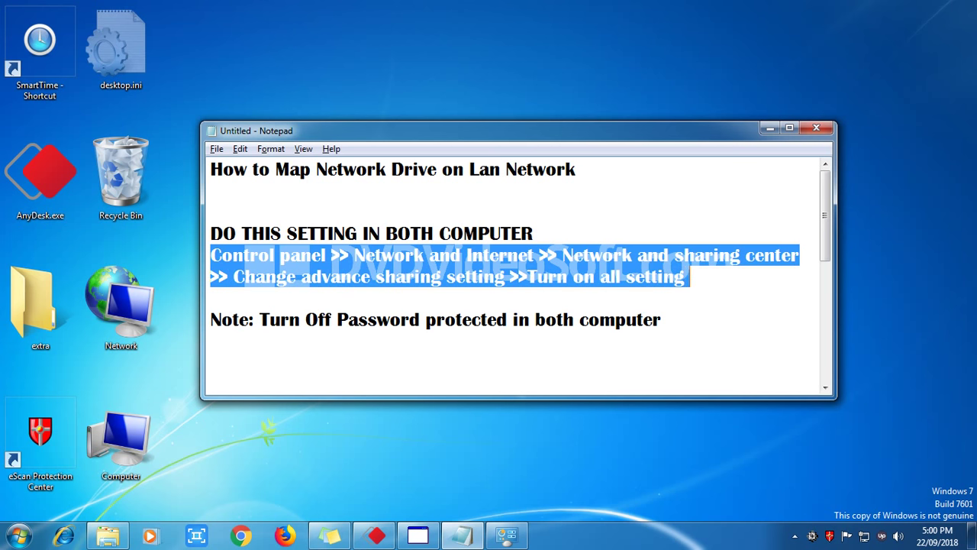
Open the advanced sharing settings from the Network and Sharing Center in Control Panel.
{"action": "left_click", "coordinate": [690, 276]}
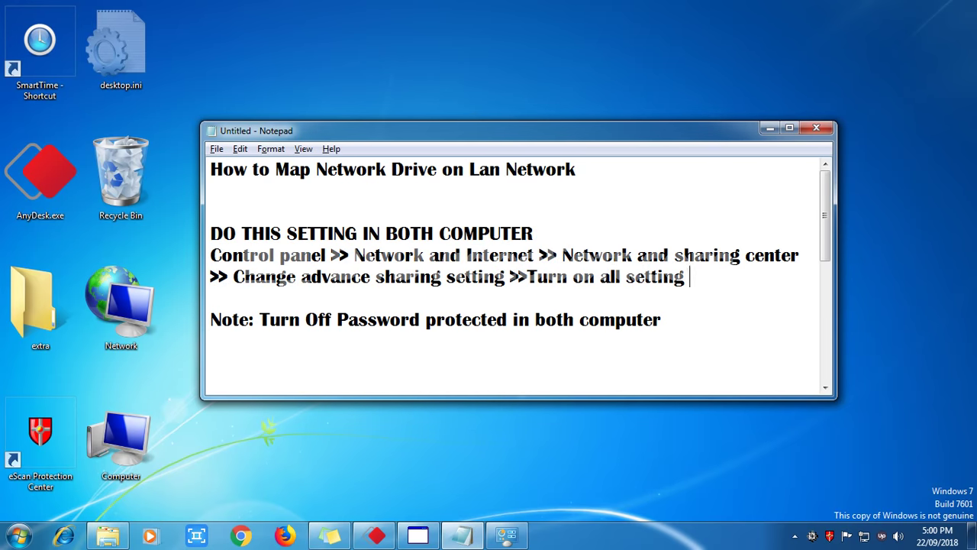
{"action": "left_click", "coordinate": [19, 535]}
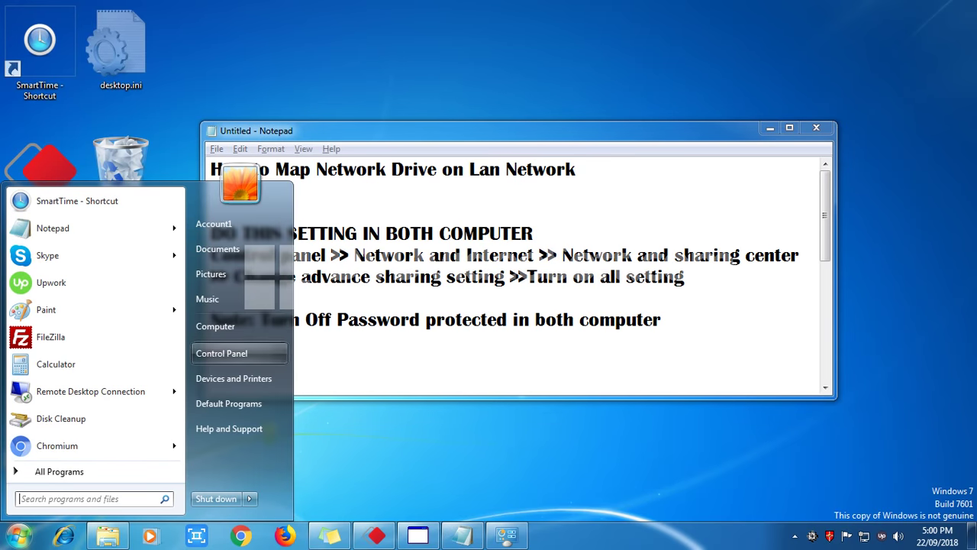
{"action": "left_click", "coordinate": [216, 326]}
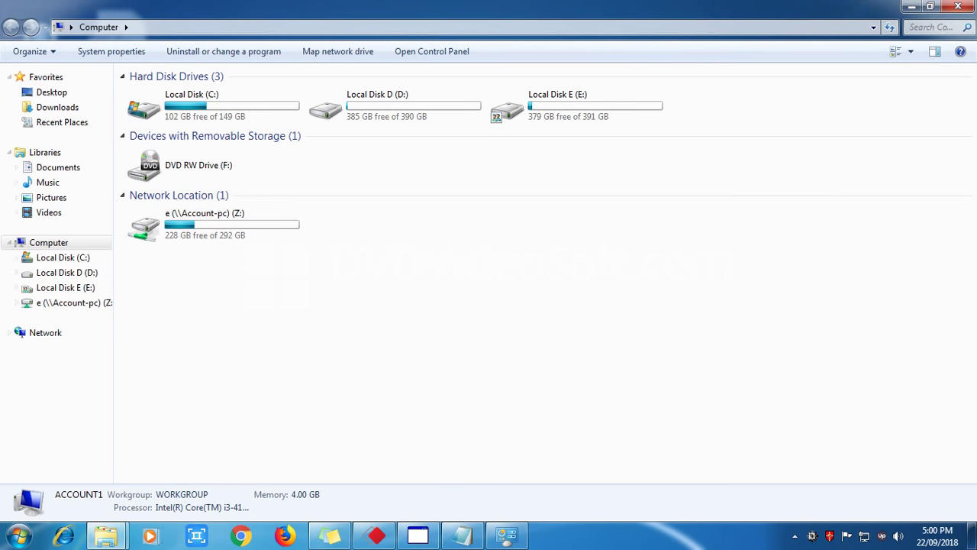
{"action": "left_click", "coordinate": [19, 535]}
{"action": "left_click", "coordinate": [221, 354]}
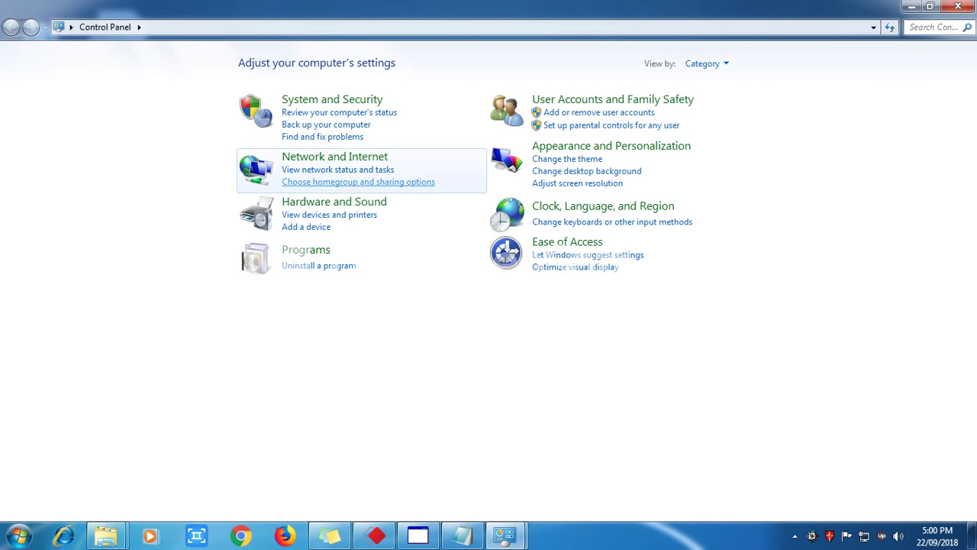
{"action": "left_click", "coordinate": [343, 156]}
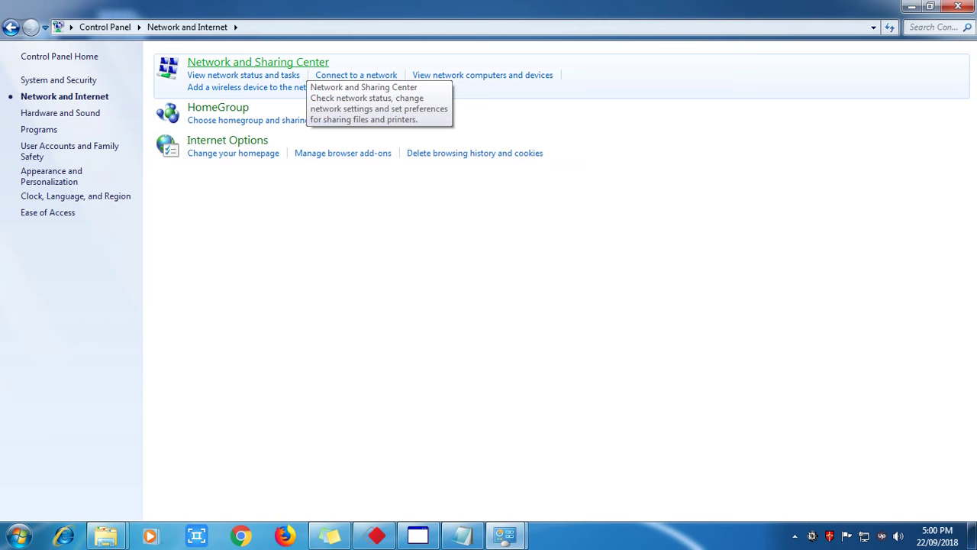
{"action": "left_click", "coordinate": [307, 65]}
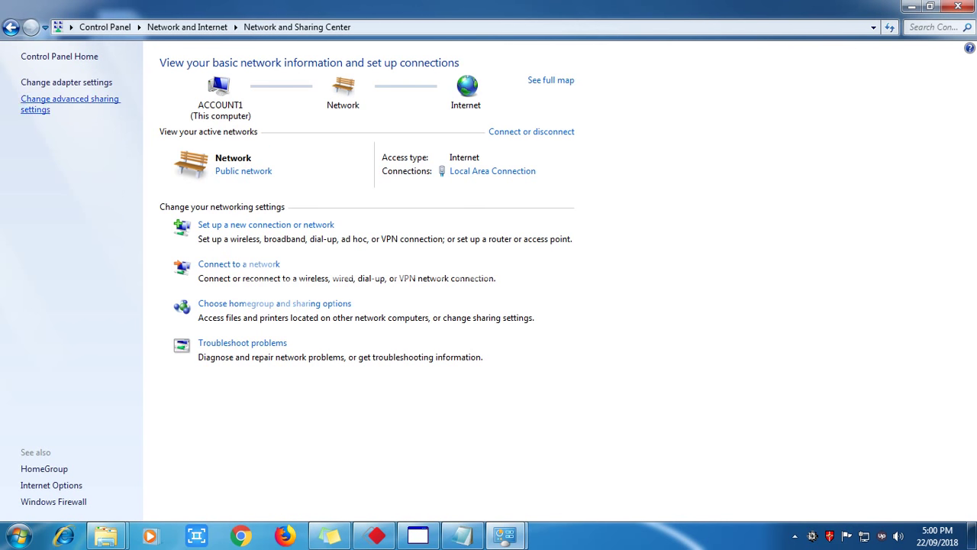
{"action": "left_click", "coordinate": [69, 100]}
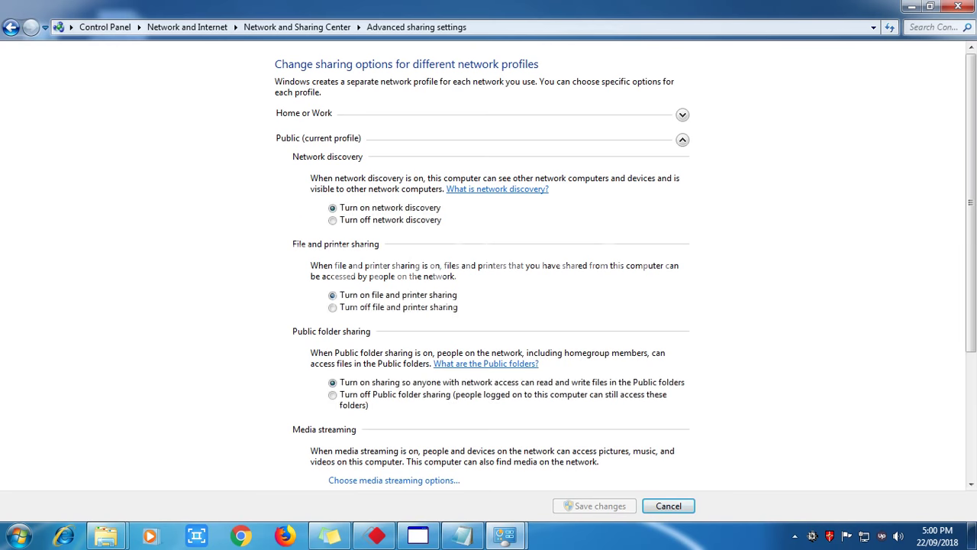
Consult the Notepad note and highlight its instruction "Turn on all setting", then put the note away.
{"action": "left_click", "coordinate": [462, 536]}
{"action": "left_click_drag", "start_coordinate": [504, 133], "coordinate": [602, 123]}
{"action": "left_click_drag", "start_coordinate": [626, 268], "coordinate": [788, 269]}
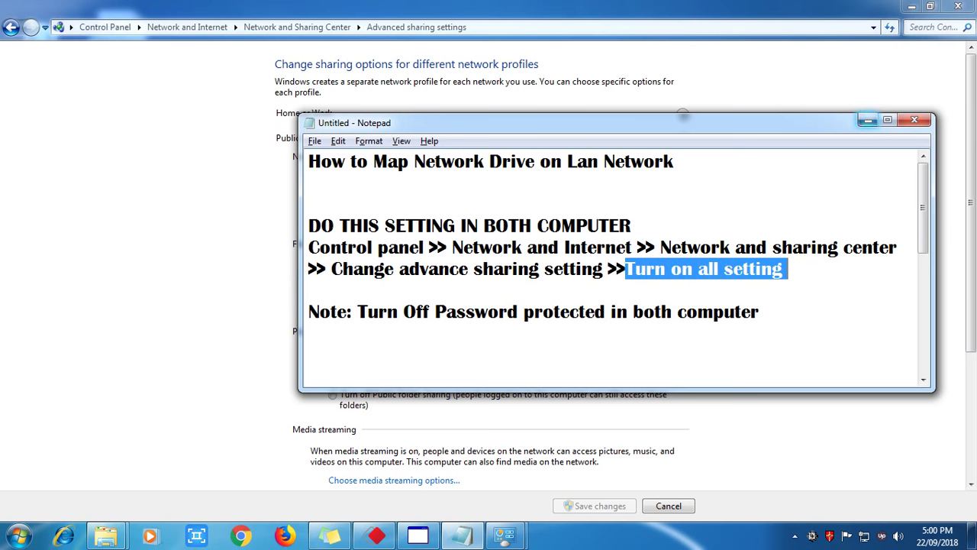
{"action": "left_click", "coordinate": [868, 120]}
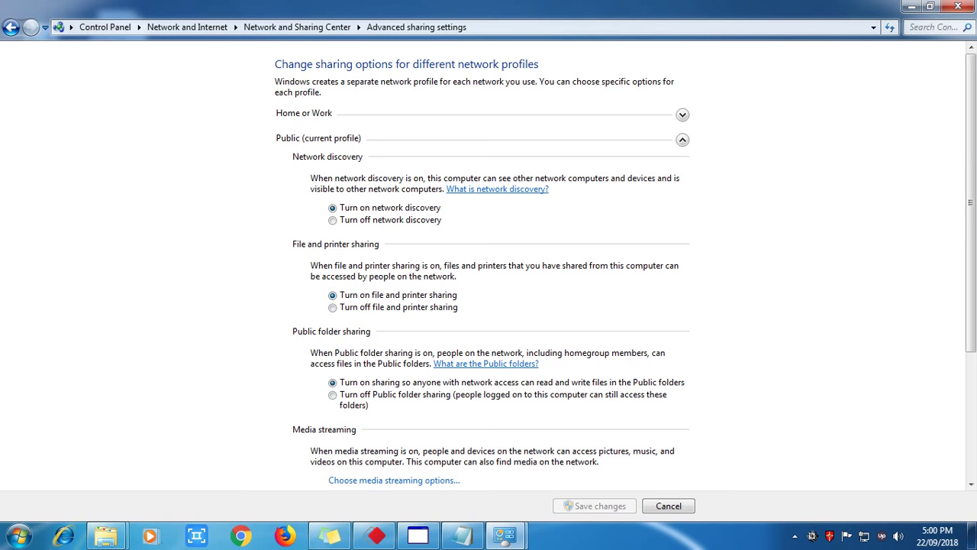
Turn off password protected sharing as the Notepad note instructs, and save the sharing changes.
{"action": "scroll", "coordinate": [489, 263], "scroll_direction": "down", "scroll_amount": 1}
{"action": "scroll", "coordinate": [489, 264], "scroll_direction": "down", "scroll_amount": 6}
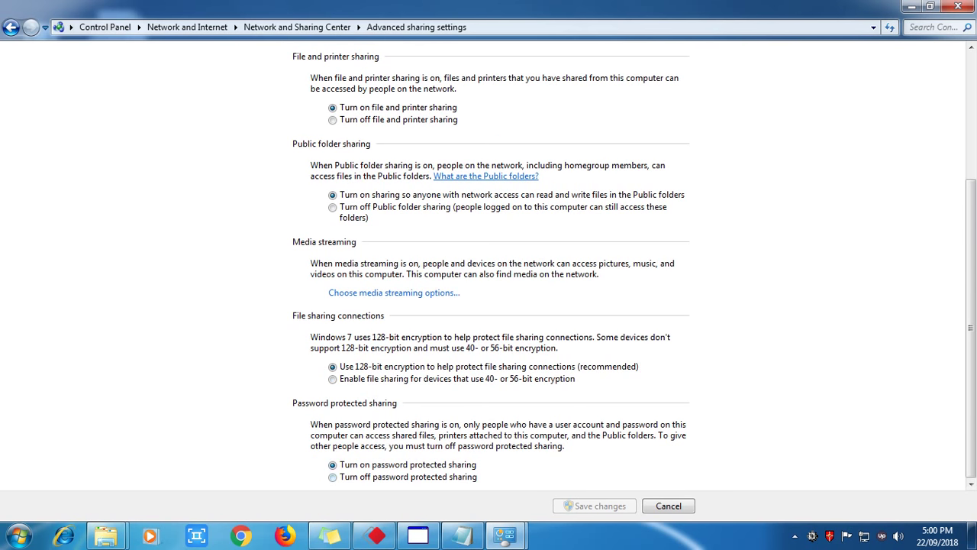
{"action": "left_click", "coordinate": [333, 478]}
{"action": "left_click", "coordinate": [463, 537]}
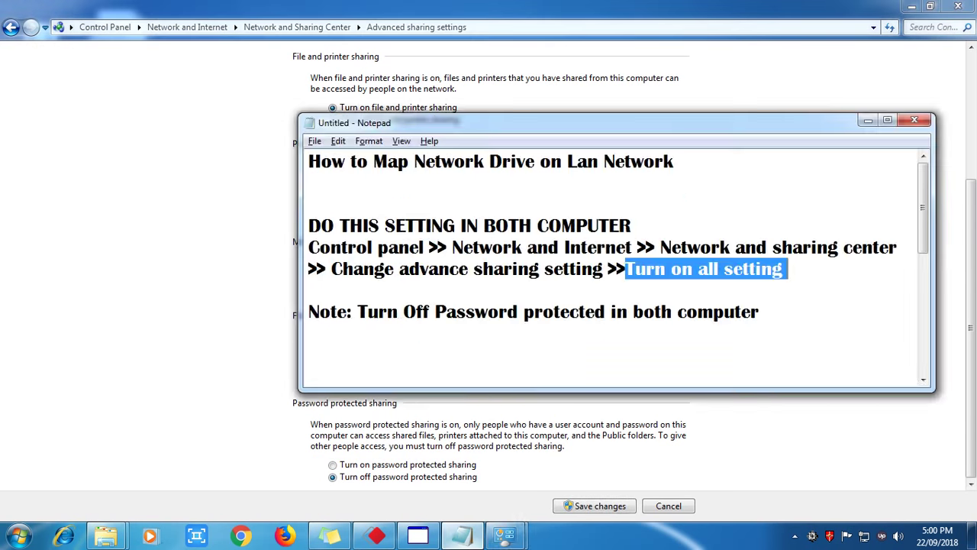
{"action": "left_click_drag", "start_coordinate": [308, 311], "coordinate": [760, 312]}
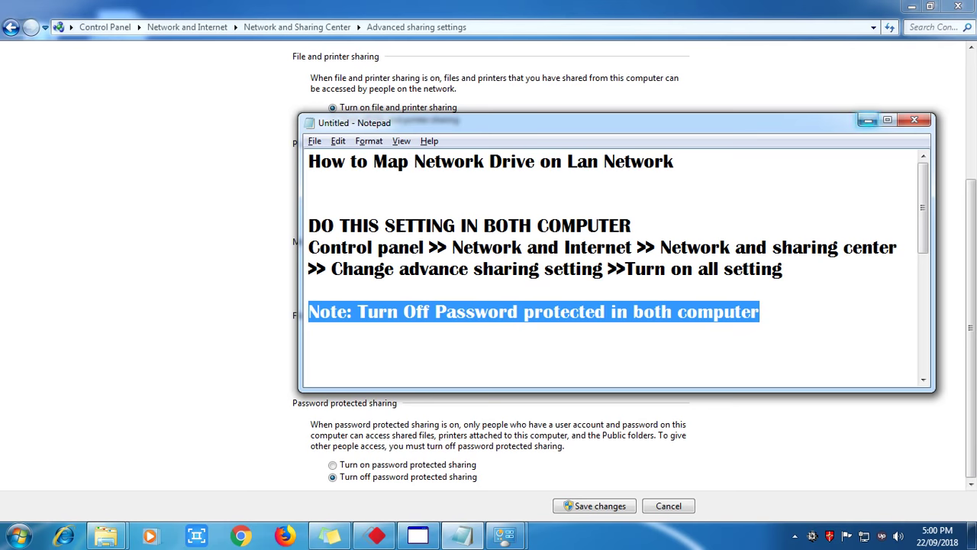
{"action": "left_click", "coordinate": [868, 120]}
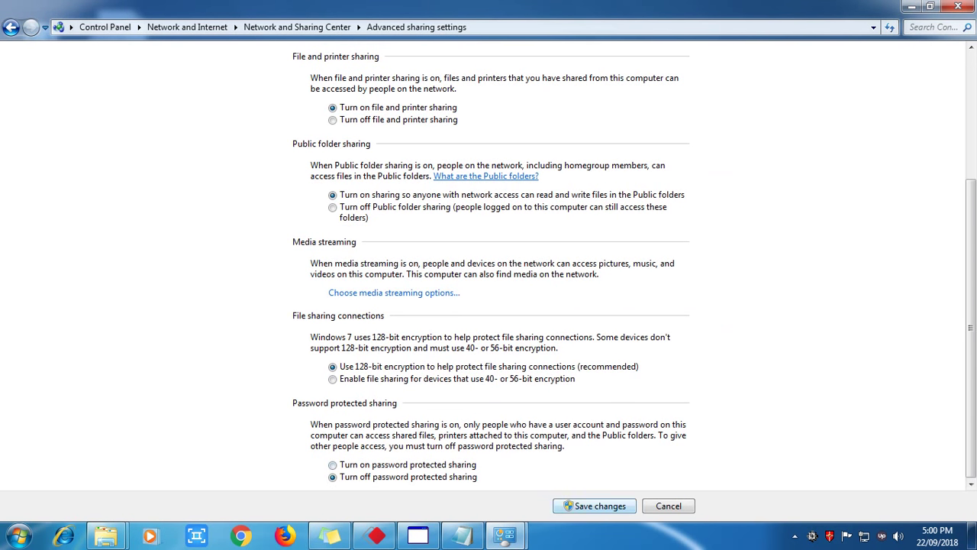
{"action": "left_click", "coordinate": [595, 506]}
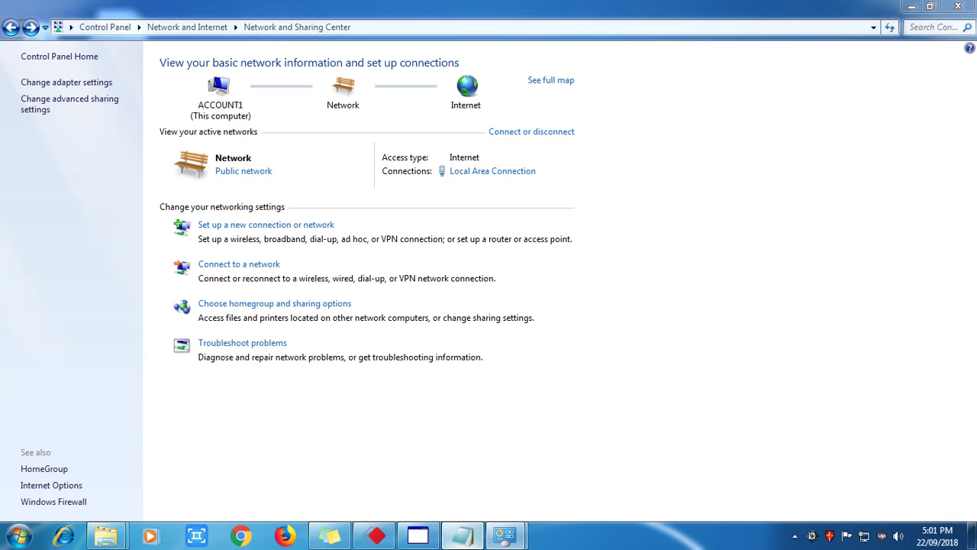
Consult the mapping instructions further down the Notepad note and highlight the line about My Computer and Network.
{"action": "left_click", "coordinate": [463, 536]}
{"action": "scroll", "coordinate": [610, 269], "scroll_direction": "down", "scroll_amount": 3}
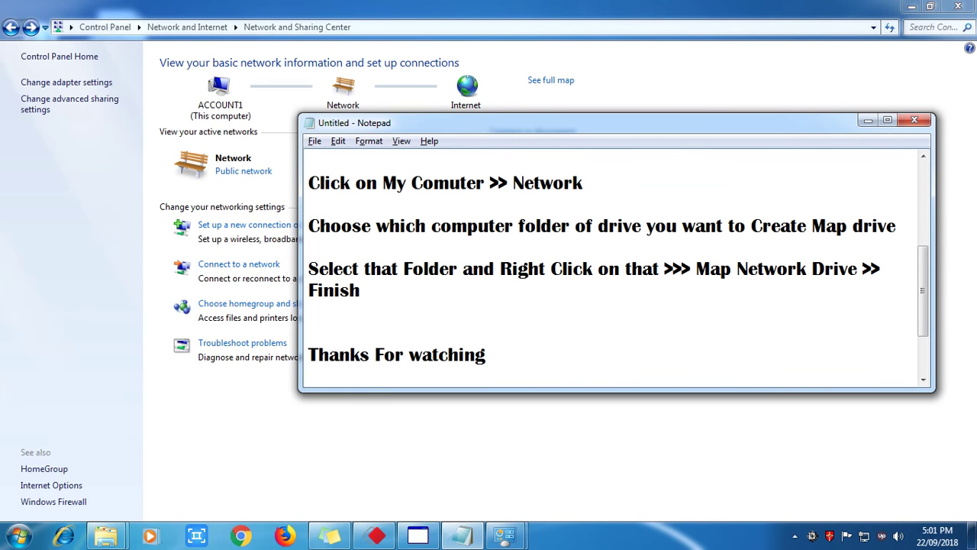
{"action": "left_click_drag", "start_coordinate": [309, 183], "coordinate": [583, 183]}
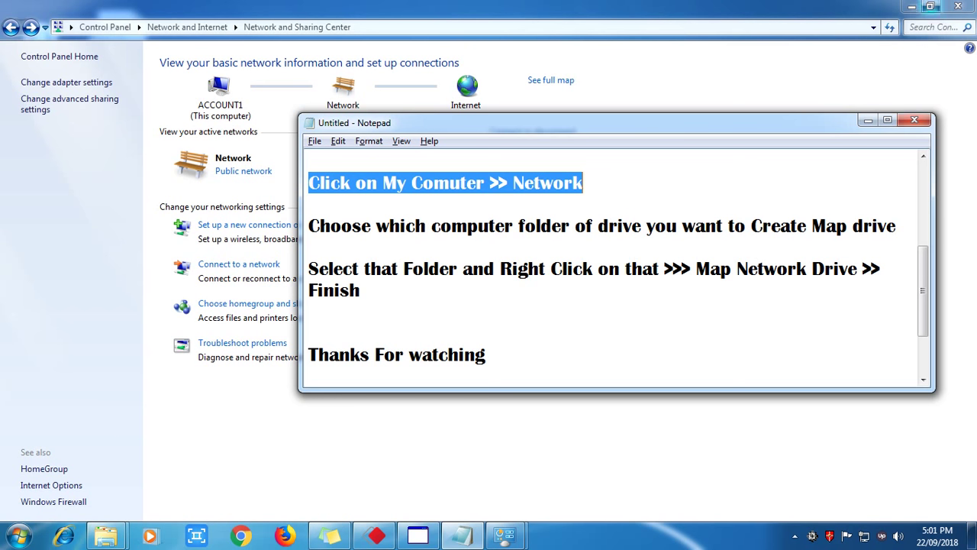
Close the Network and Sharing Center and open the Computer window with the Notepad note beside its drive list.
{"action": "left_click", "coordinate": [958, 6]}
{"action": "left_click", "coordinate": [911, 6]}
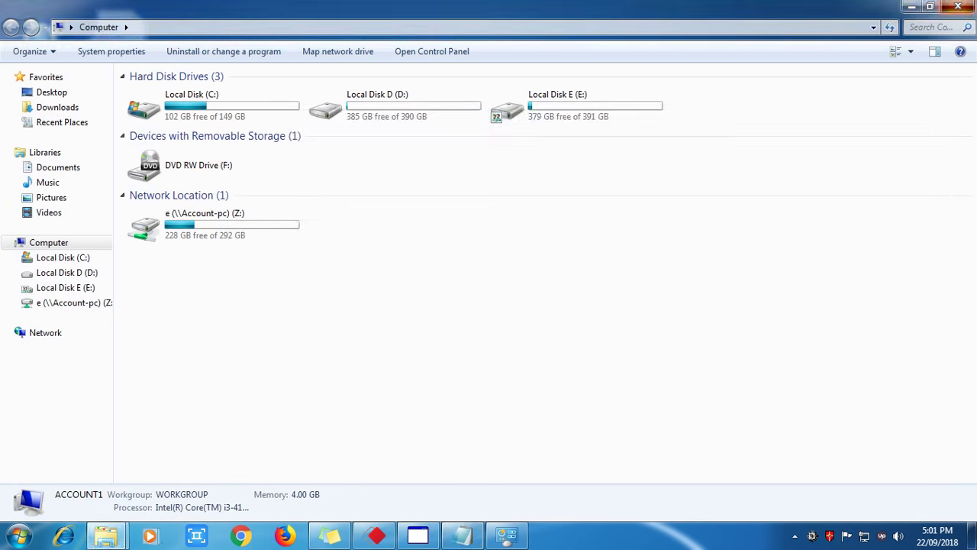
{"action": "double_click", "coordinate": [122, 440]}
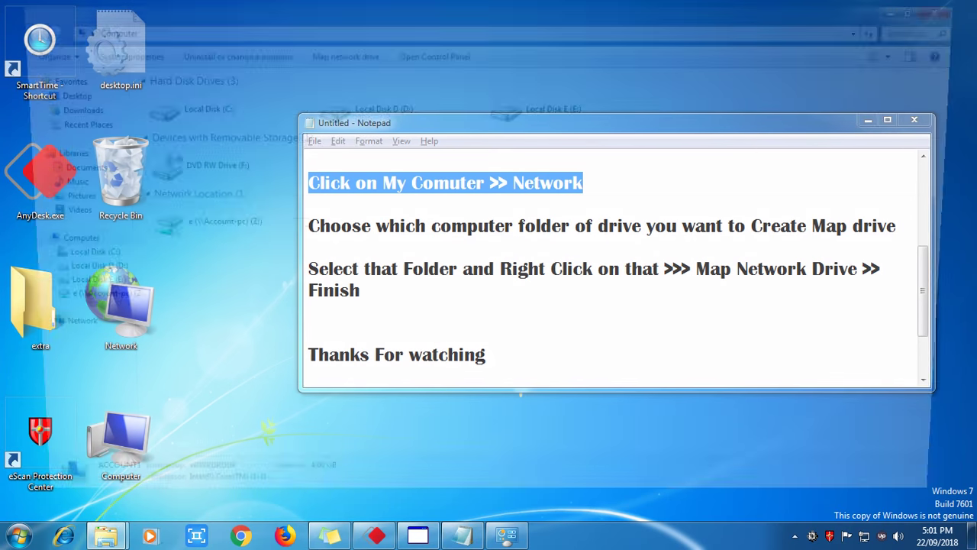
{"action": "left_click", "coordinate": [462, 536]}
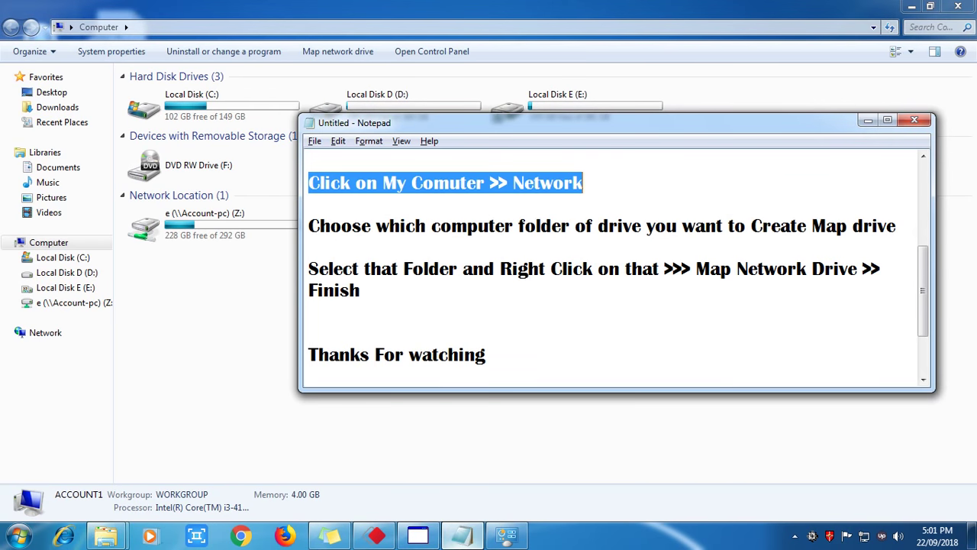
{"action": "left_click_drag", "start_coordinate": [581, 122], "coordinate": [650, 108]}
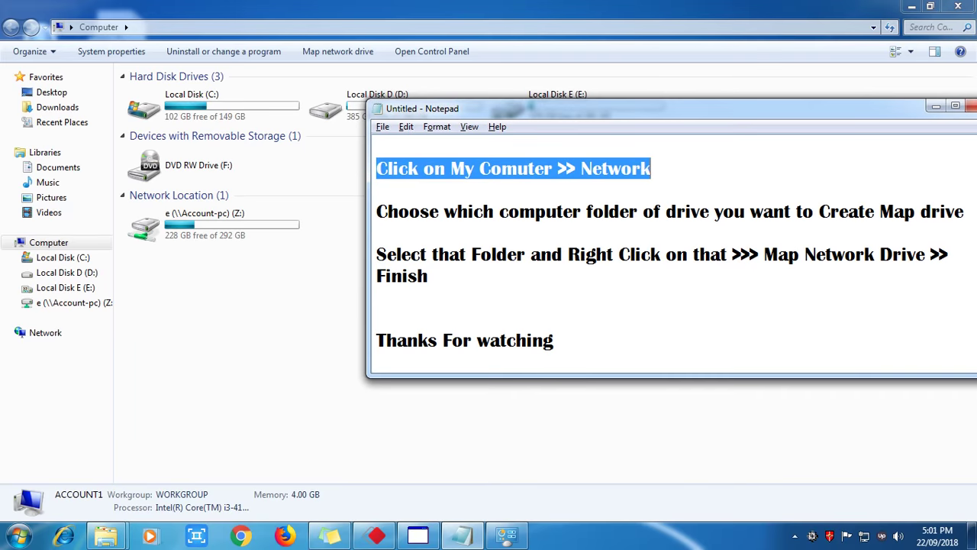
Correct "folder of drive" to "folder or drive" in the note's line about choosing a computer, and highlight that line.
{"action": "left_click_drag", "start_coordinate": [377, 211], "coordinate": [679, 212]}
{"action": "left_click", "coordinate": [377, 189]}
{"action": "left_click_drag", "start_coordinate": [376, 212], "coordinate": [820, 212]}
{"action": "left_click", "coordinate": [662, 212]}
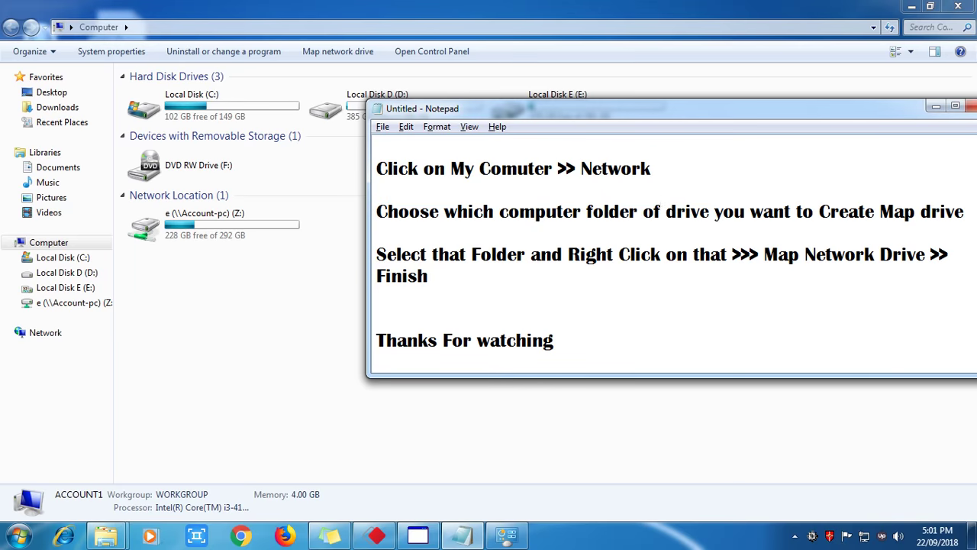
{"action": "key", "text": "BackSpace"}
{"action": "type", "text": "r"}
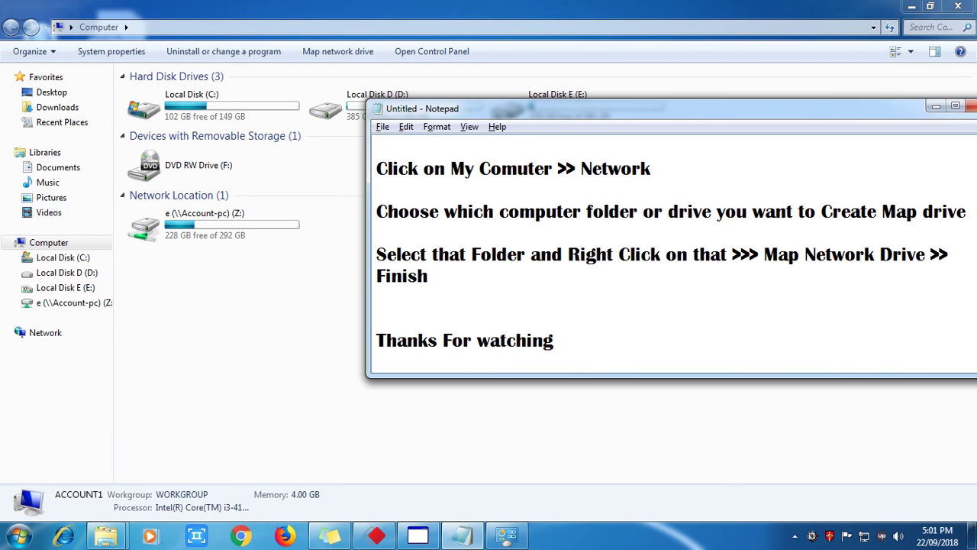
{"action": "left_click_drag", "start_coordinate": [376, 211], "coordinate": [967, 212]}
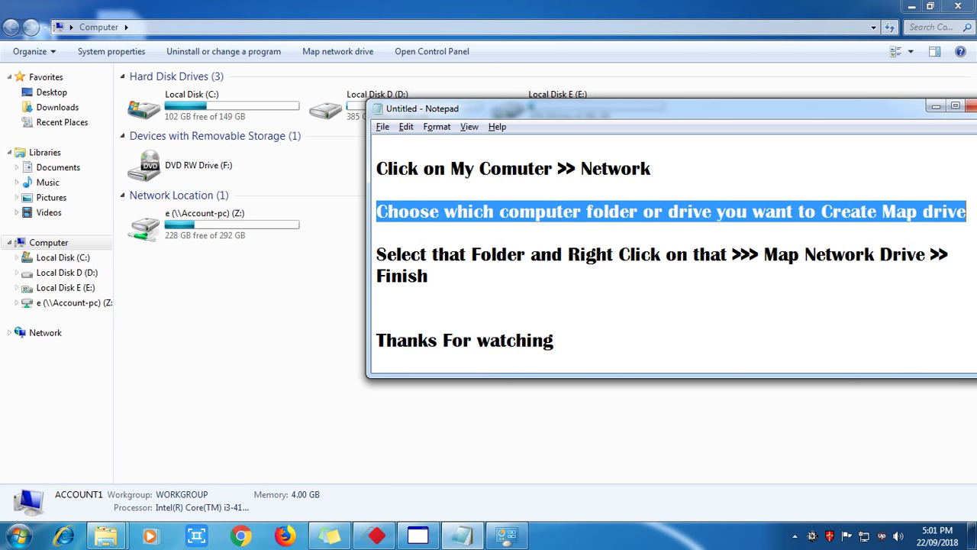
Browse the computers on the network and add the chosen computer's name, S6, below the note's line about choosing one.
{"action": "left_click", "coordinate": [45, 332]}
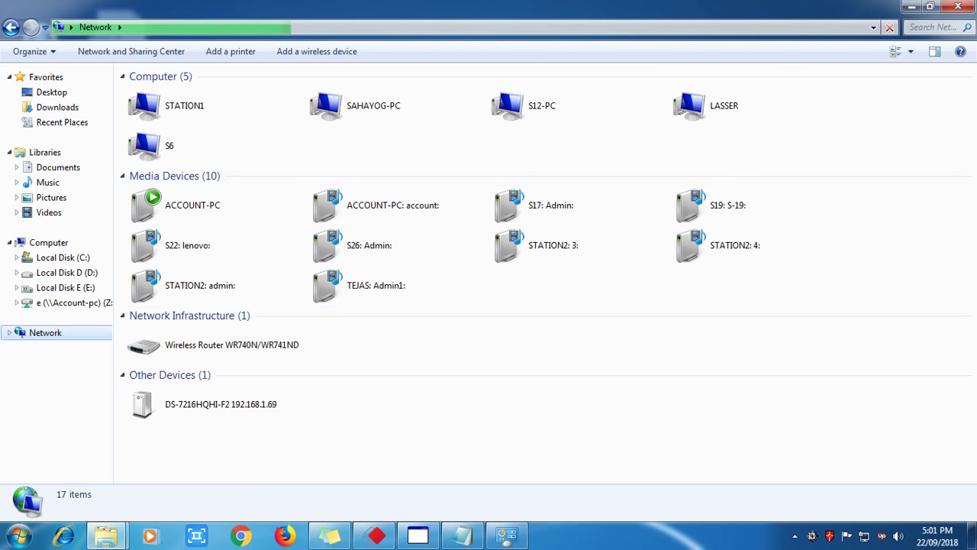
{"action": "mouse_move", "coordinate": [462, 535]}
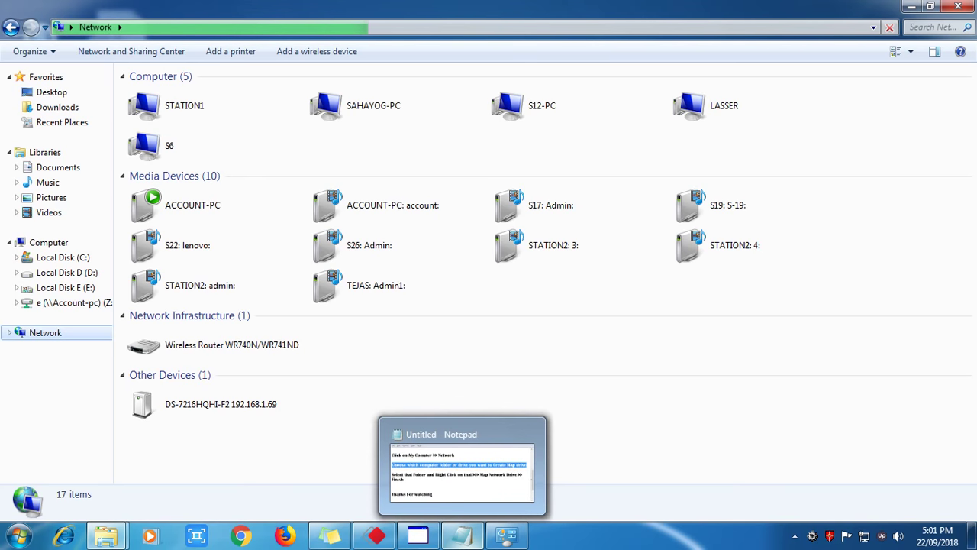
{"action": "left_click", "coordinate": [462, 534]}
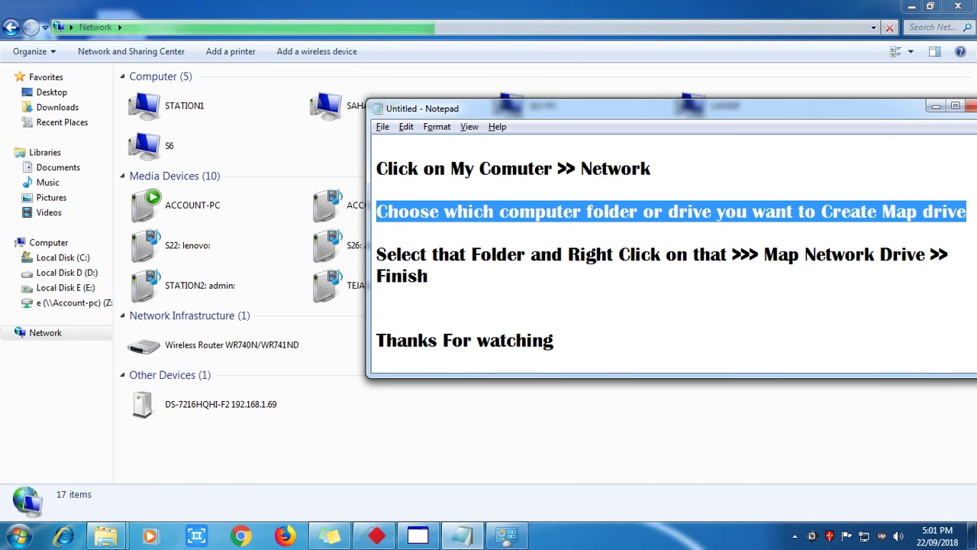
{"action": "left_click", "coordinate": [377, 233]}
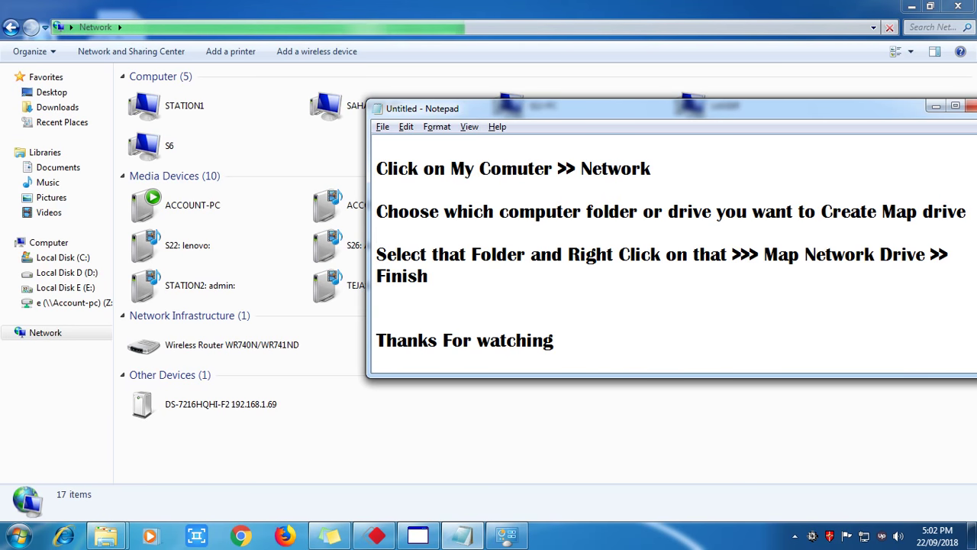
{"action": "key", "text": "Return"}
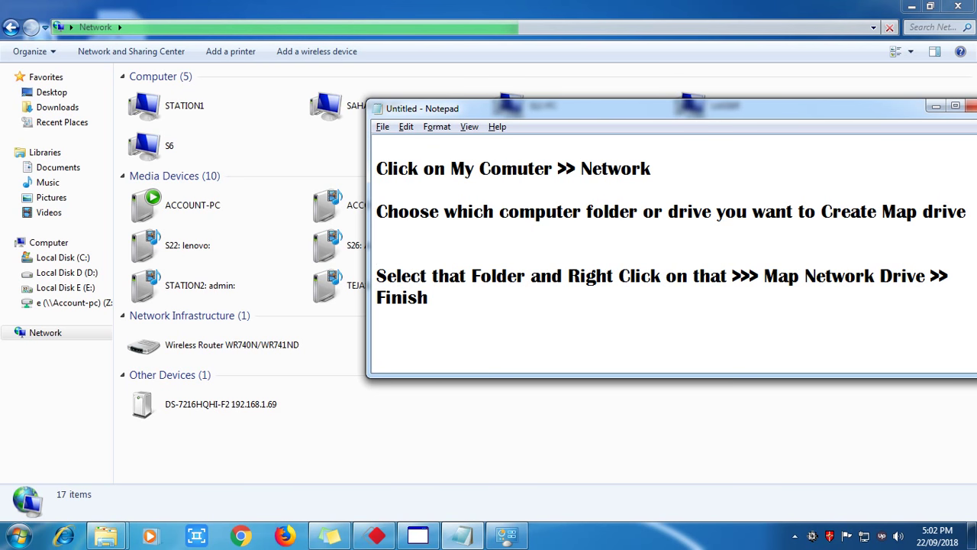
{"action": "type", "text": "S"}
{"action": "key", "text": "Down"}
{"action": "key", "text": "Left"}
{"action": "type", "text": "6"}
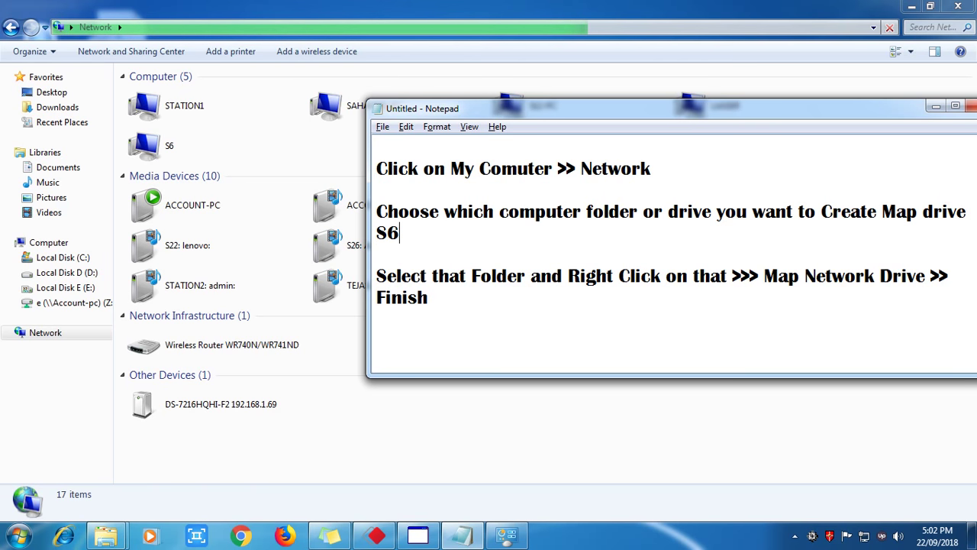
Open the computer S6 on the network and select its shared folder e.
{"action": "double_click", "coordinate": [388, 233]}
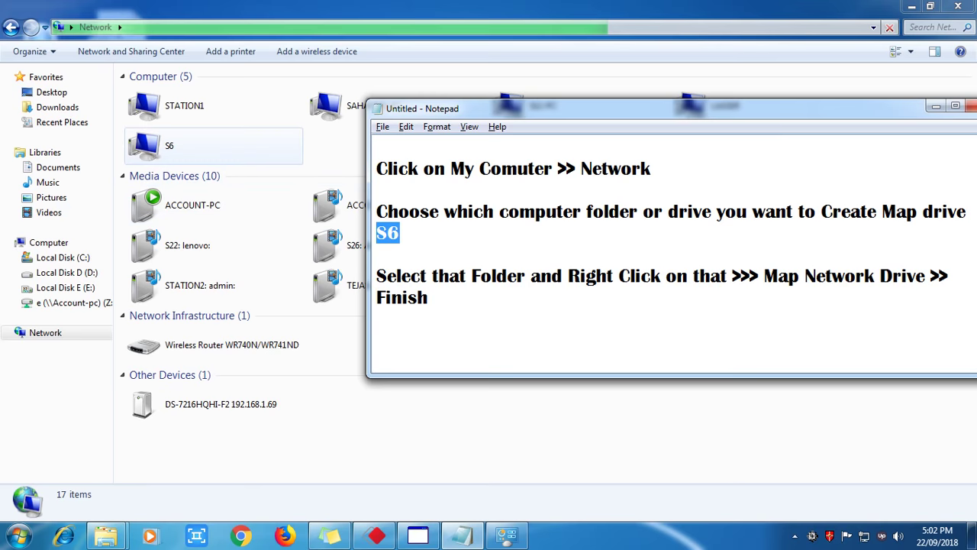
{"action": "double_click", "coordinate": [170, 145]}
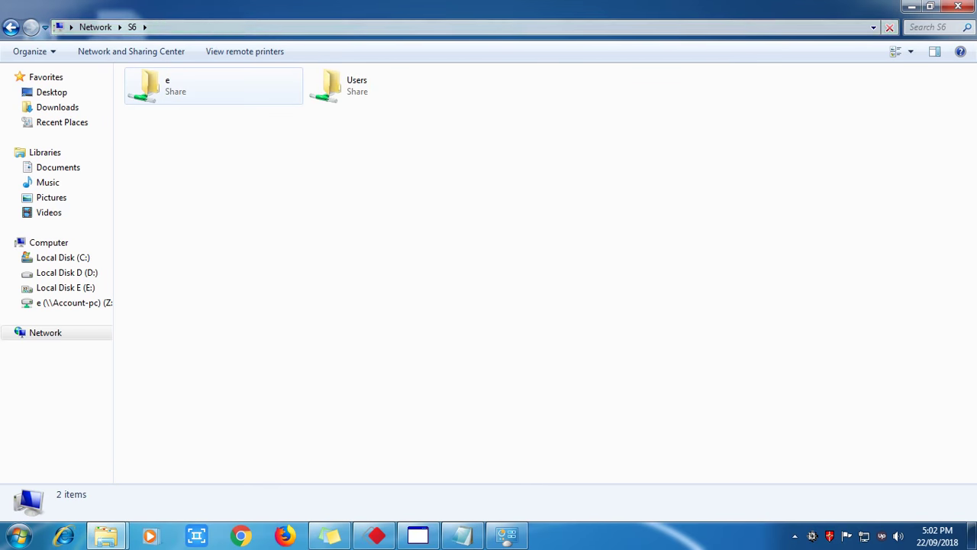
{"action": "left_click", "coordinate": [176, 86]}
Bring the Notepad note forward and highlight its instruction on mapping the selected folder as a network drive.
{"action": "left_click", "coordinate": [463, 536]}
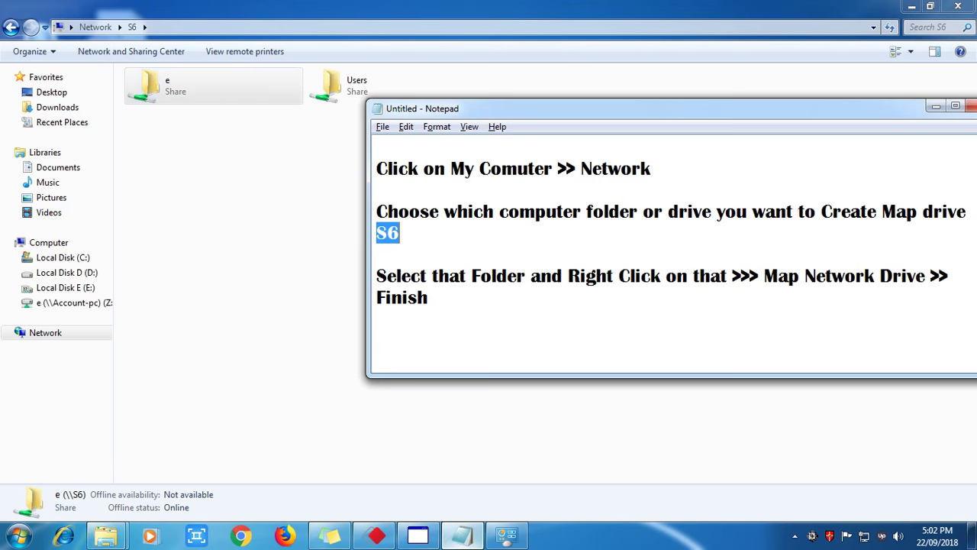
{"action": "left_click_drag", "start_coordinate": [610, 108], "coordinate": [545, 123]}
{"action": "left_click", "coordinate": [314, 268]}
{"action": "left_click_drag", "start_coordinate": [312, 291], "coordinate": [363, 313]}
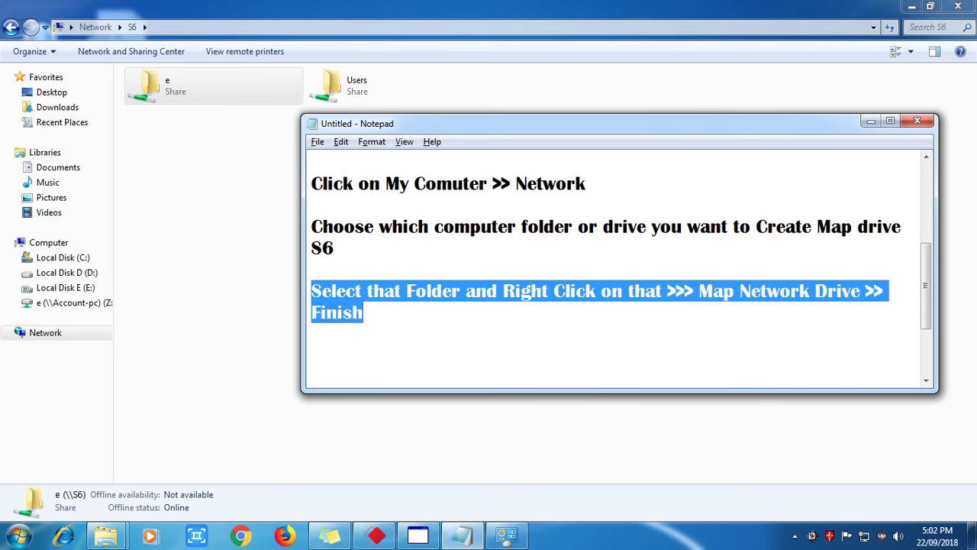
{"action": "left_click", "coordinate": [365, 313]}
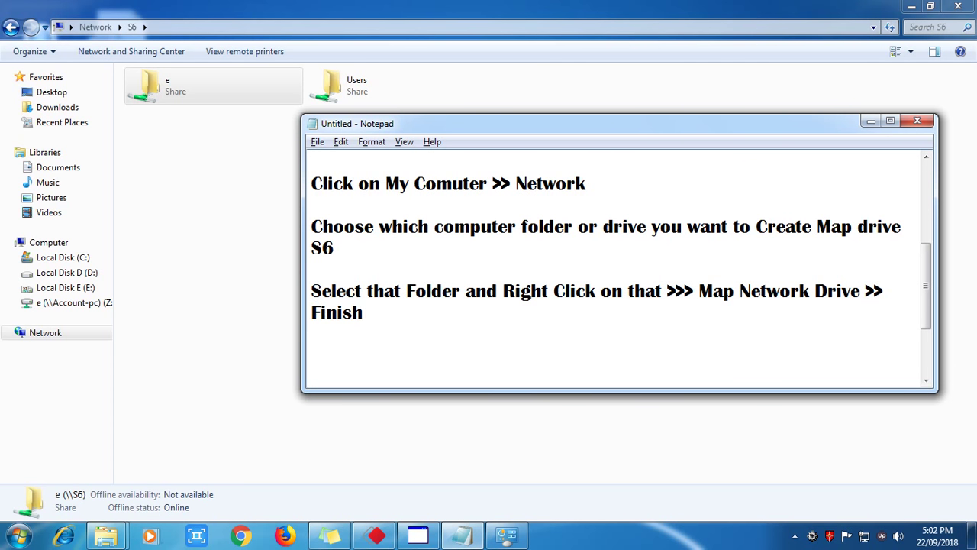
{"action": "left_click_drag", "start_coordinate": [311, 291], "coordinate": [364, 313]}
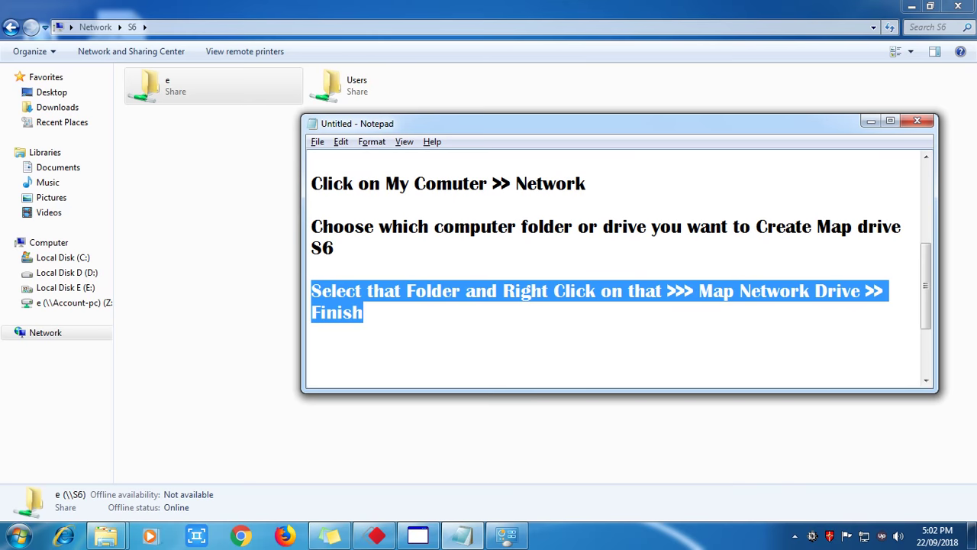
Map the shared folder e on S6 as network drive Y: with reconnection at logon, and close the opened drive window.
{"action": "left_click", "coordinate": [194, 86]}
{"action": "right_click", "coordinate": [195, 86]}
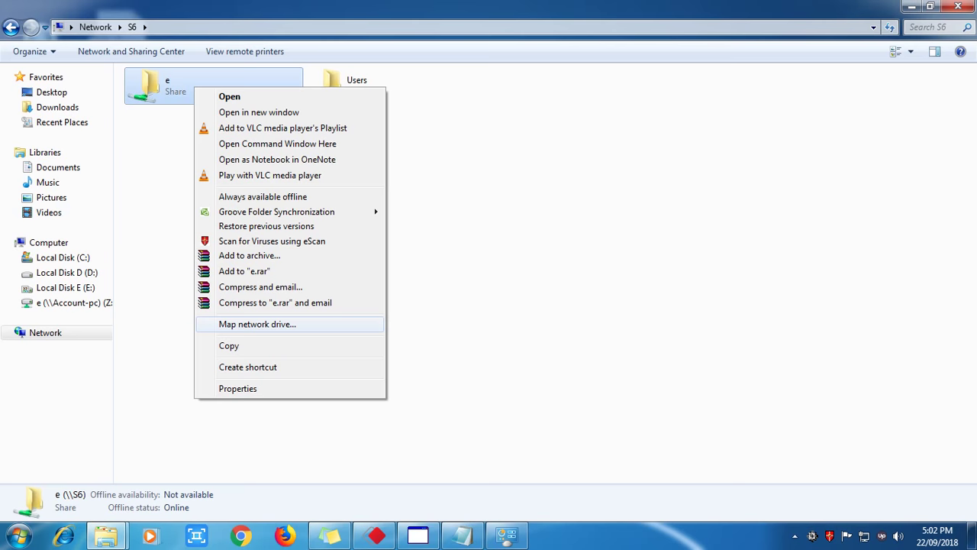
{"action": "left_click", "coordinate": [257, 324]}
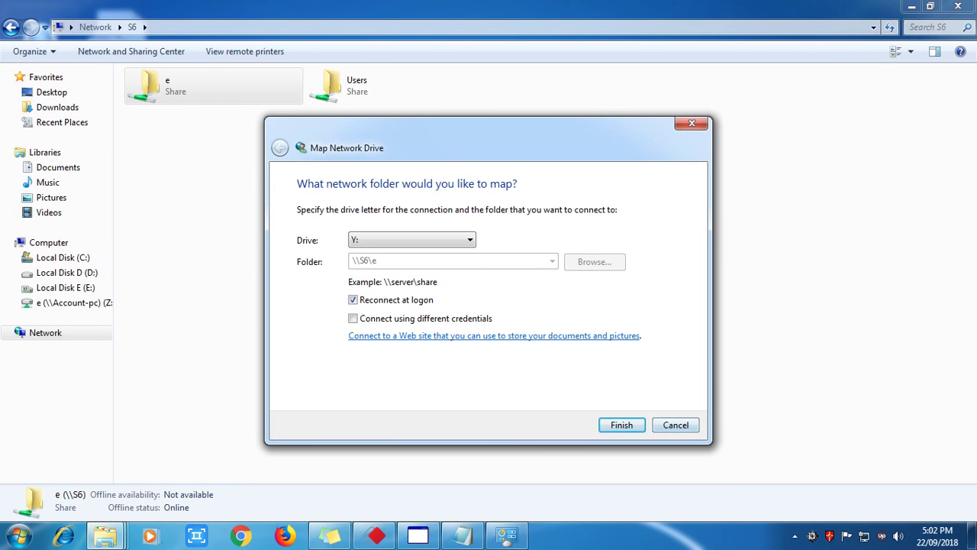
{"action": "left_click", "coordinate": [622, 425]}
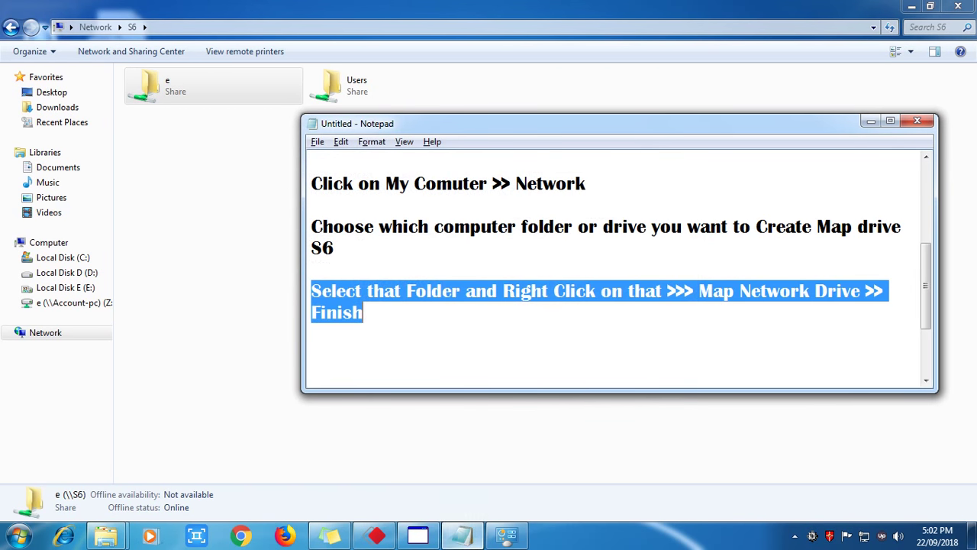
{"action": "left_click", "coordinate": [466, 539]}
{"action": "left_click", "coordinate": [466, 539]}
{"action": "scroll", "coordinate": [611, 267], "scroll_direction": "down", "scroll_amount": 2}
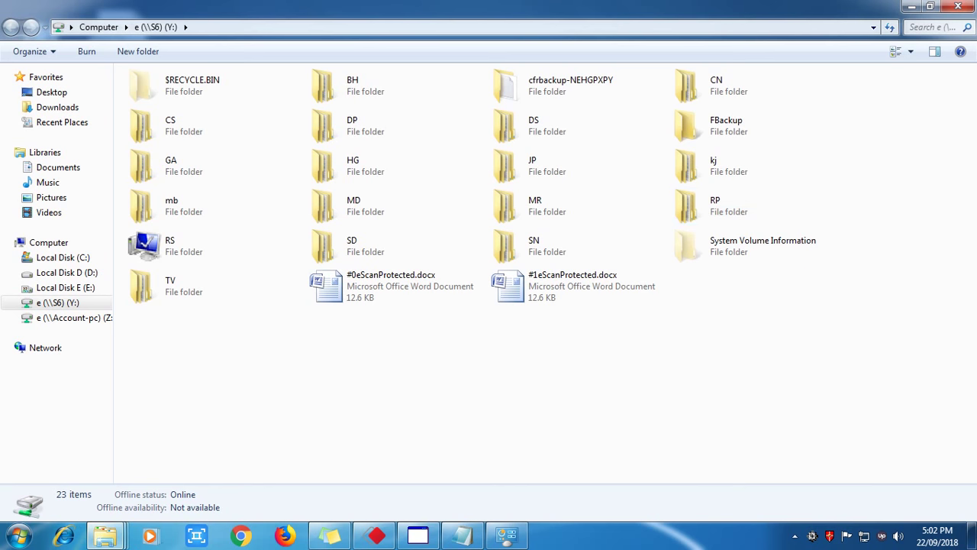
{"action": "left_click", "coordinate": [958, 6]}
Add the line "click on my computer" to the note, below the instruction on mapping the network drive.
{"action": "scroll", "coordinate": [611, 268], "scroll_direction": "up", "scroll_amount": 1}
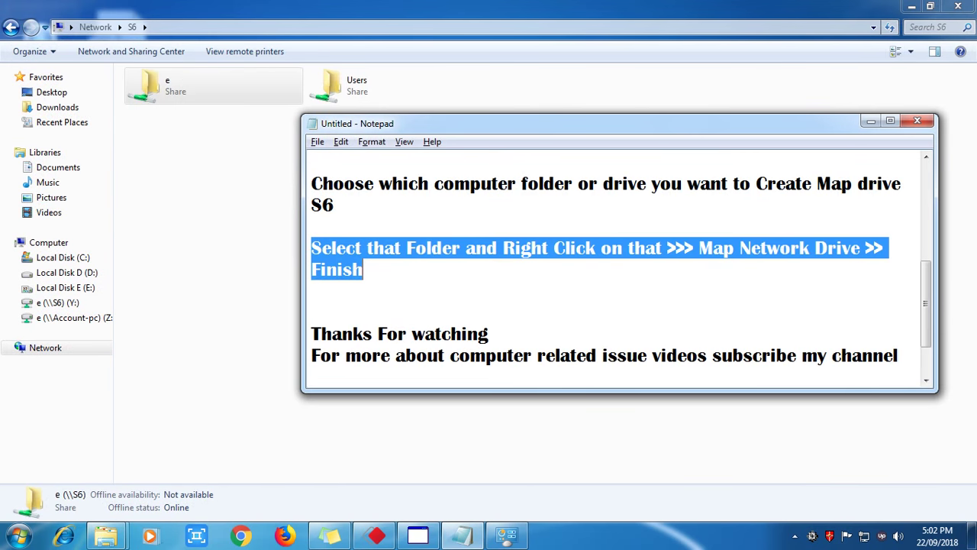
{"action": "scroll", "coordinate": [610, 267], "scroll_direction": "up", "scroll_amount": 1}
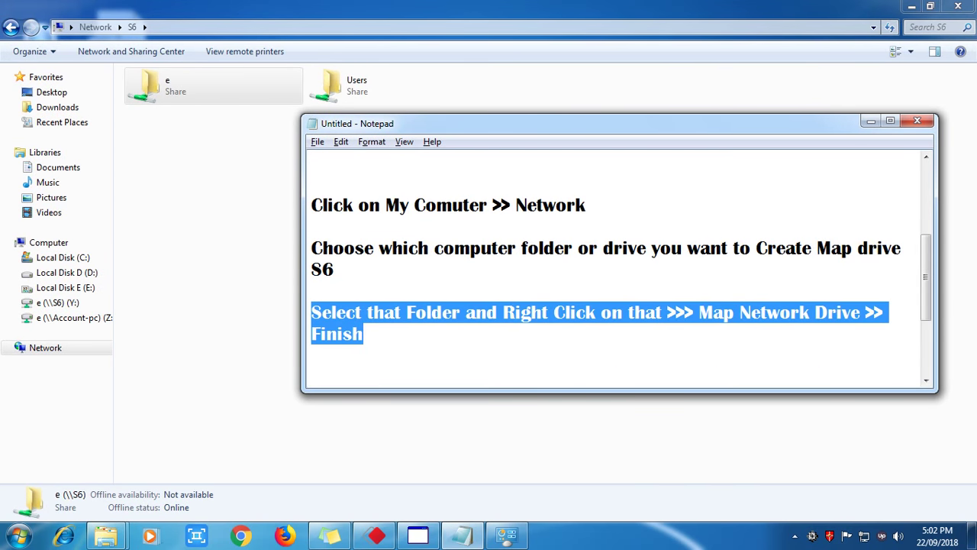
{"action": "scroll", "coordinate": [611, 268], "scroll_direction": "down", "scroll_amount": 1}
{"action": "left_click", "coordinate": [364, 269]}
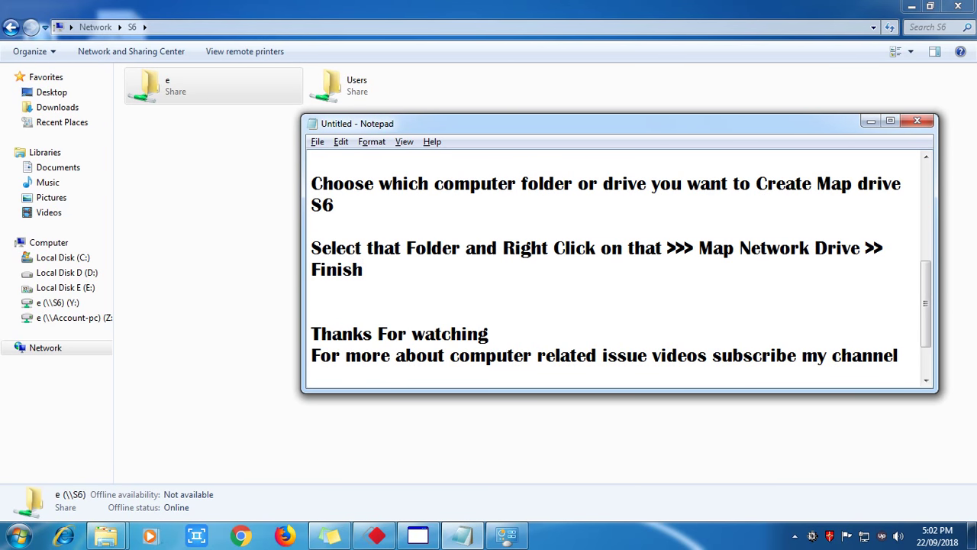
{"action": "key", "text": "Return"}
{"action": "key", "text": "Return"}
{"action": "key", "text": "Return"}
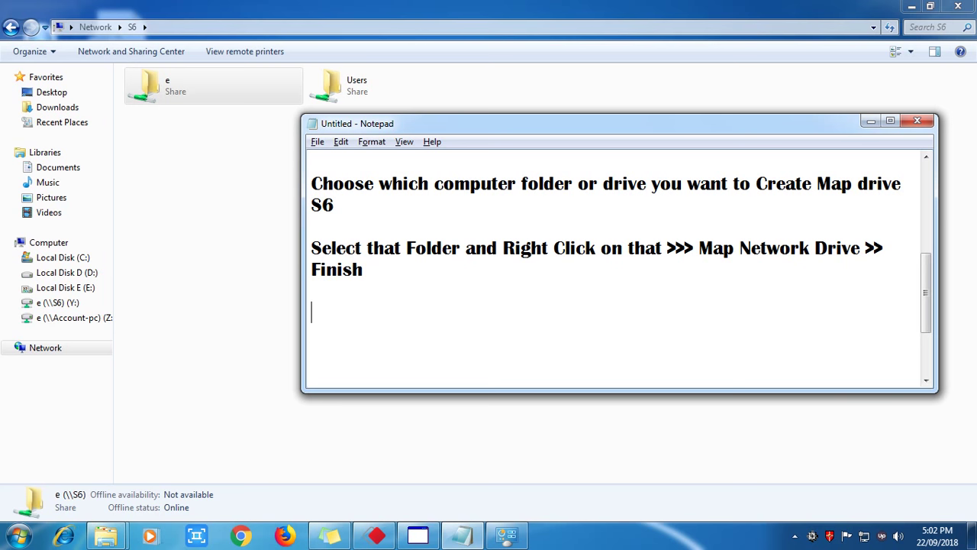
{"action": "type", "text": "click o"}
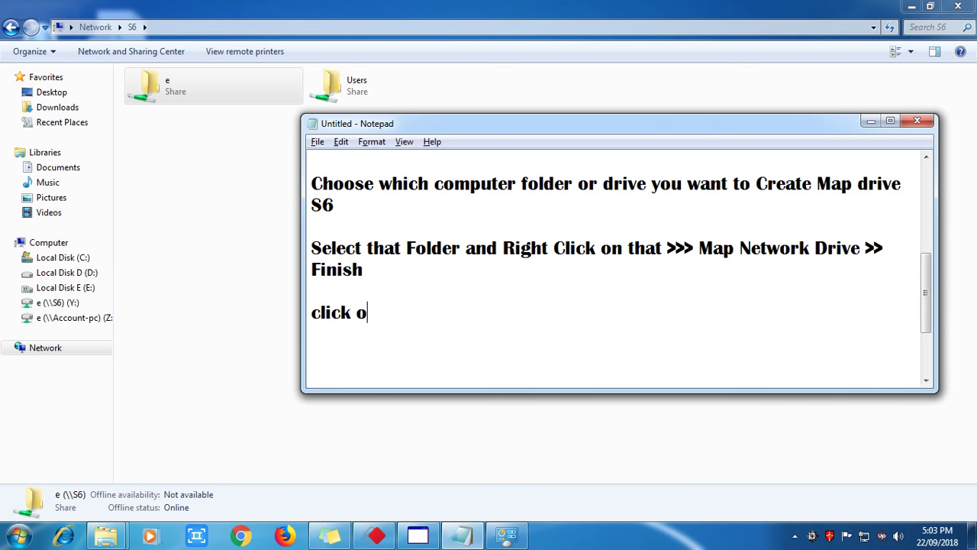
{"action": "type", "text": "n my computer"}
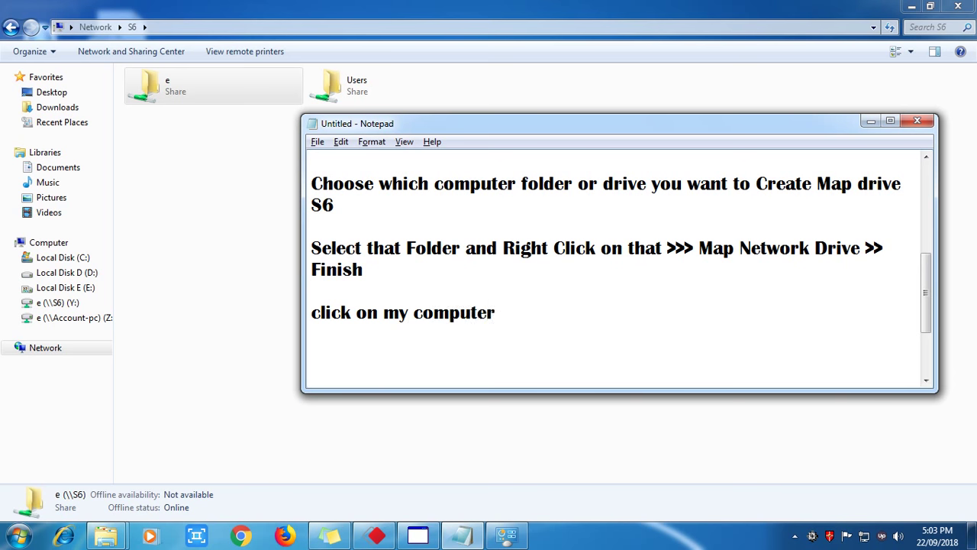
Close the S6 network window, then open Computer from the desktop and select the mapped drive e (\\S6) (Y:).
{"action": "left_click", "coordinate": [958, 6]}
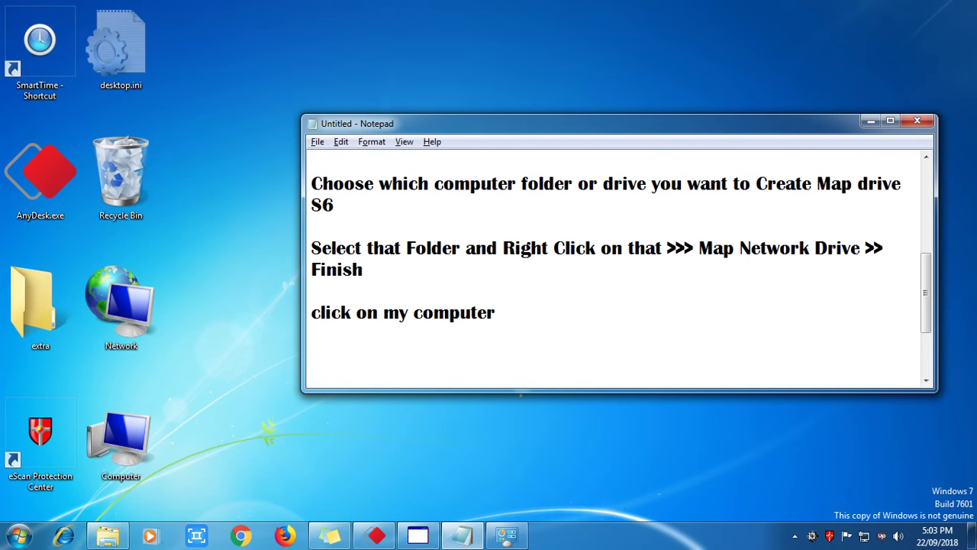
{"action": "double_click", "coordinate": [121, 439]}
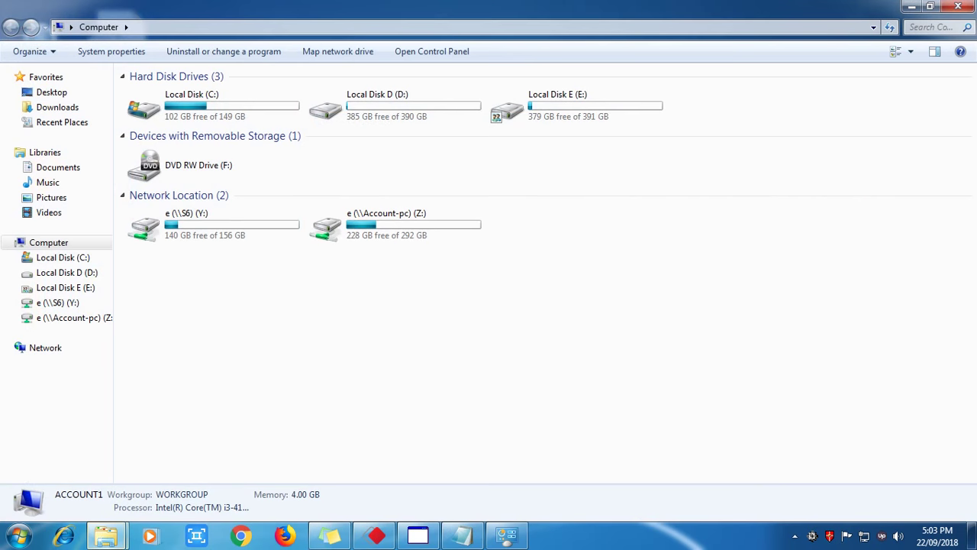
{"action": "left_click", "coordinate": [214, 225]}
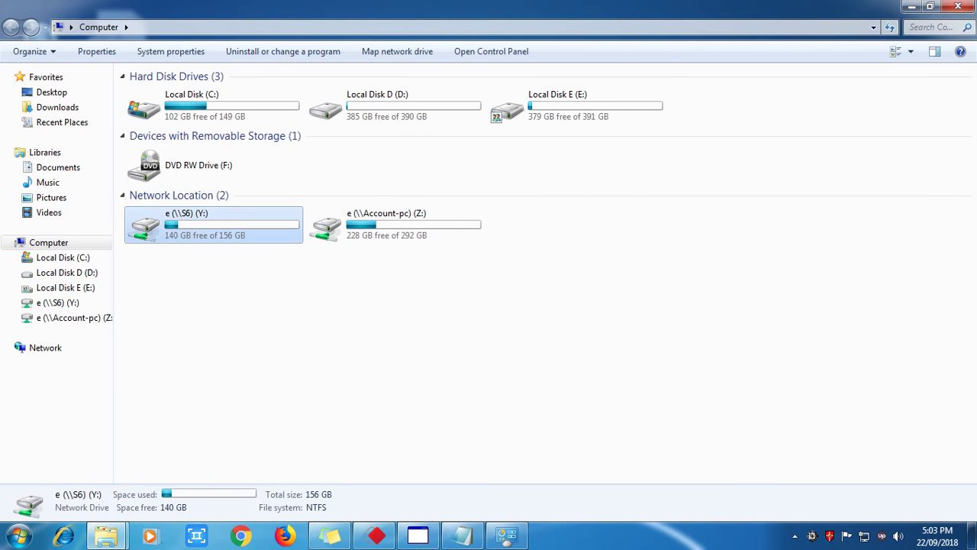
{"action": "left_click", "coordinate": [462, 535]}
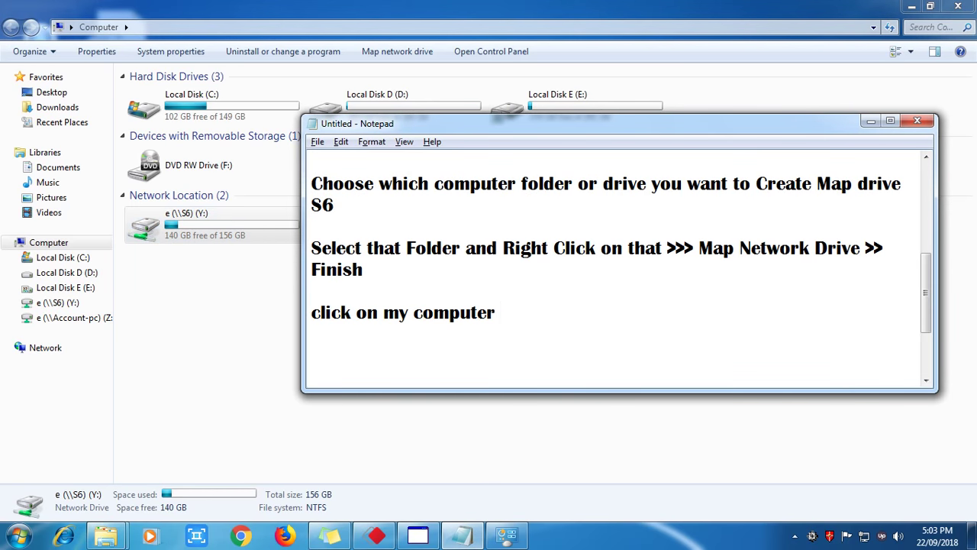
{"action": "left_click_drag", "start_coordinate": [489, 123], "coordinate": [361, 281]}
{"action": "left_click", "coordinate": [221, 226]}
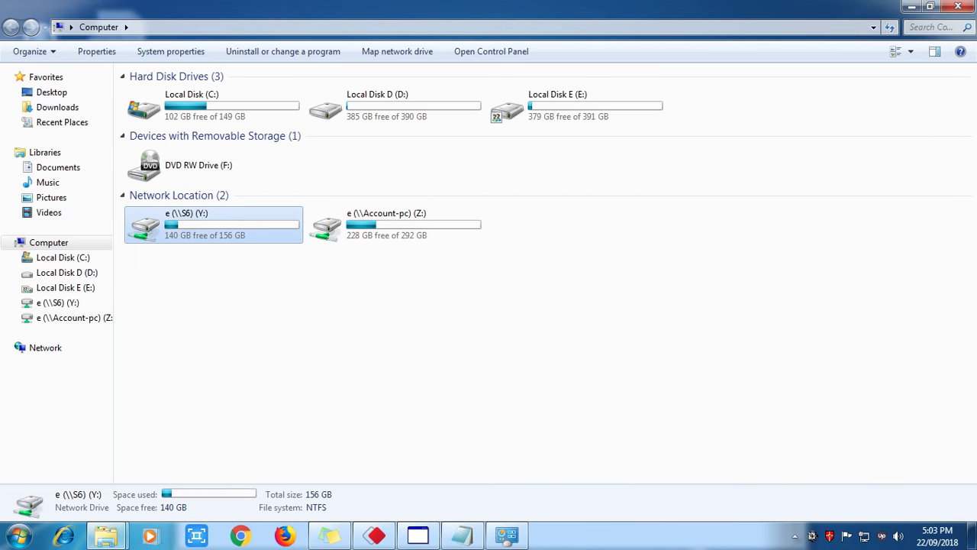
Add the line "you can see here s6 folder as Drive" to the note, directly below "click on my computer".
{"action": "left_click", "coordinate": [462, 535]}
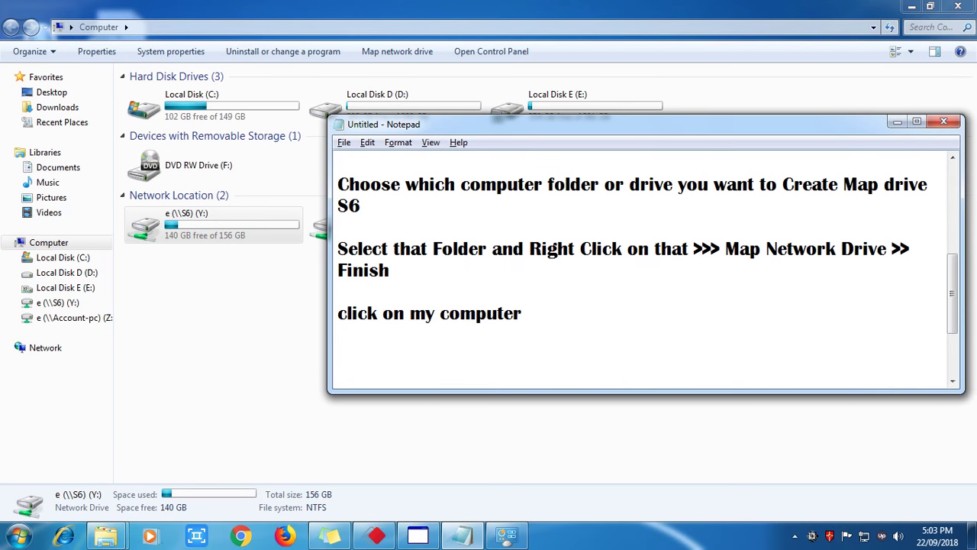
{"action": "key", "text": "Return"}
{"action": "type", "text": "you "}
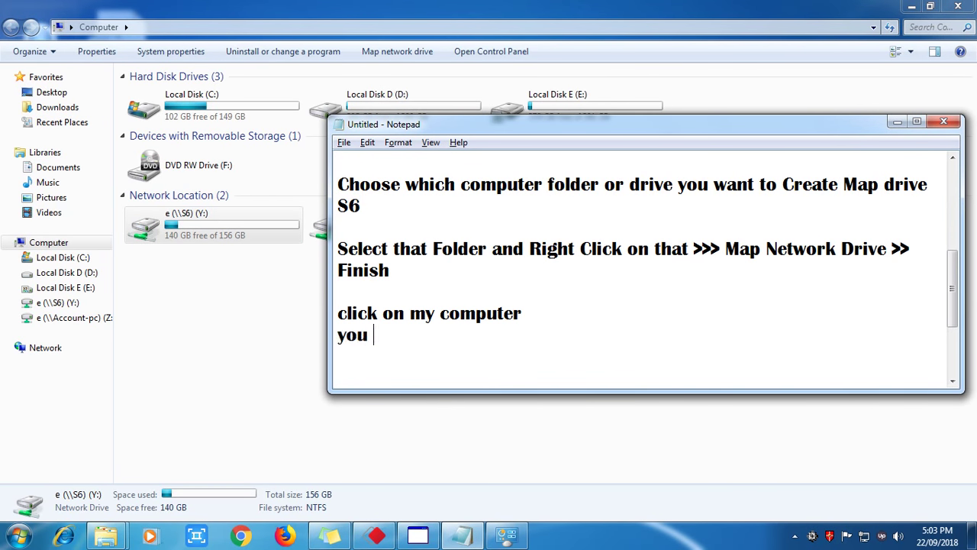
{"action": "type", "text": "can see here"}
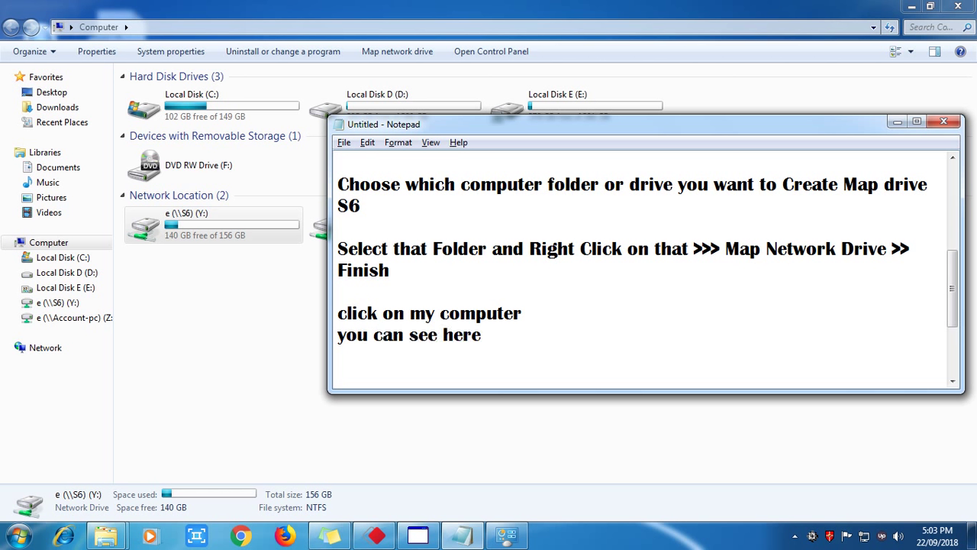
{"action": "type", "text": " s6 folder"}
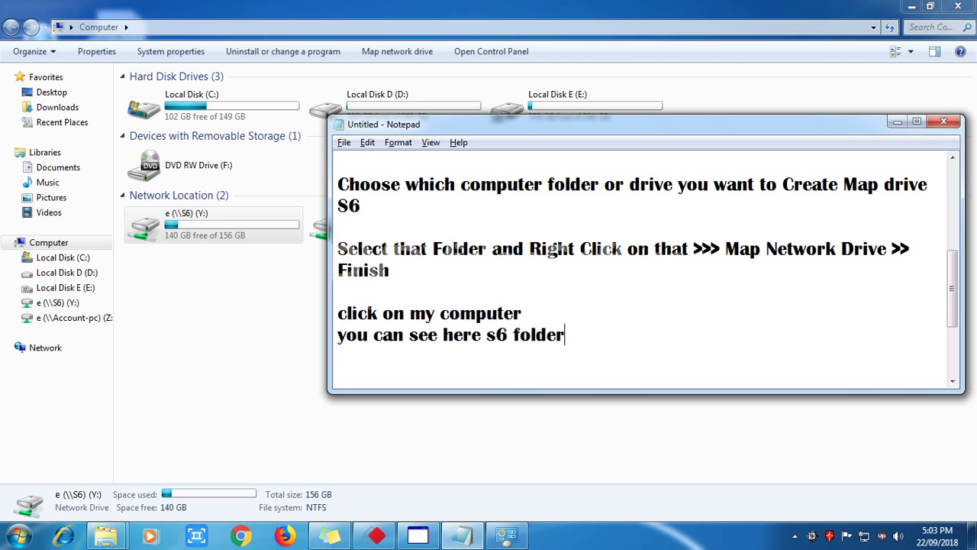
{"action": "type", "text": " as Drive"}
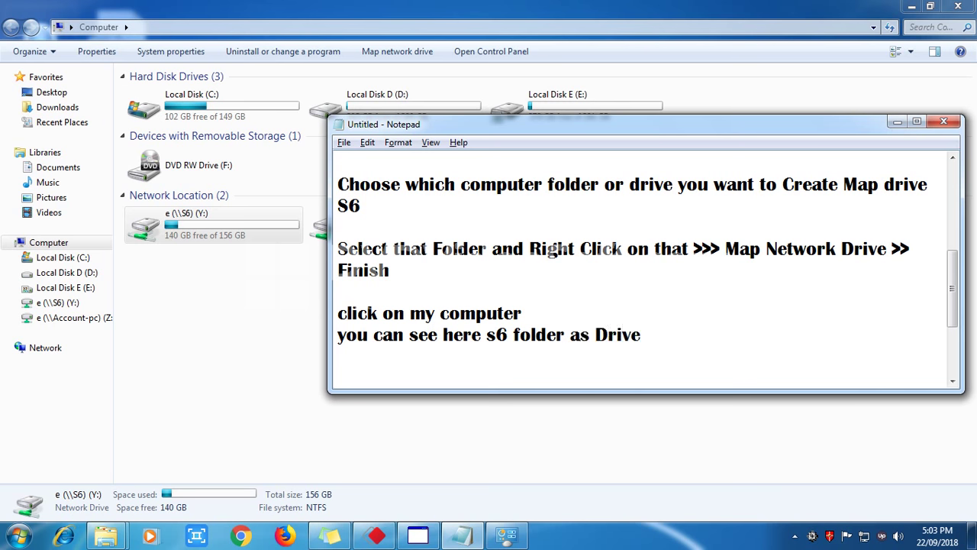
Briefly highlight the note's line about the s6 folder and open the mapped drive Y: to view its contents.
{"action": "scroll", "coordinate": [646, 272], "scroll_direction": "down", "scroll_amount": 1}
{"action": "left_click_drag", "start_coordinate": [632, 271], "coordinate": [339, 271]}
{"action": "left_click", "coordinate": [428, 271]}
{"action": "left_click", "coordinate": [214, 225]}
{"action": "double_click", "coordinate": [214, 225]}
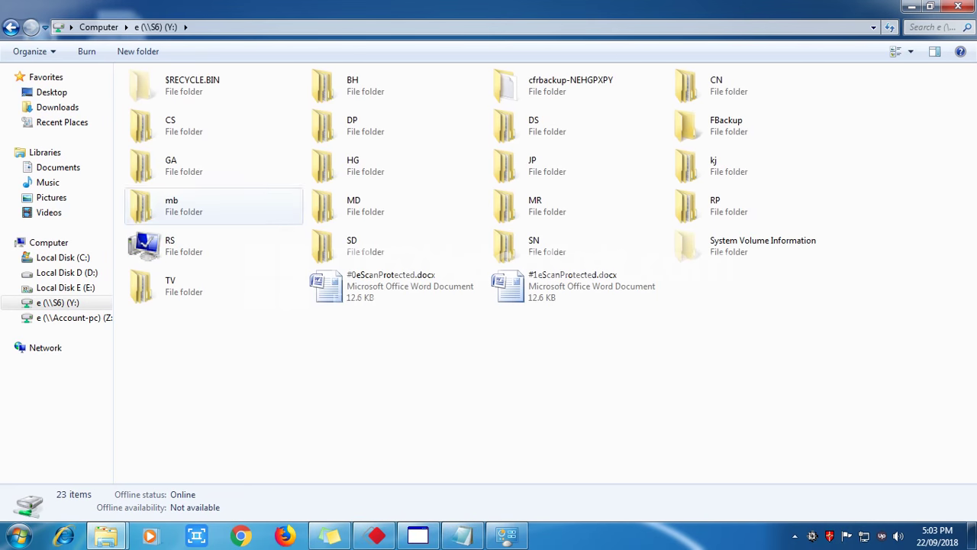
Bring the note forward and highlight its closing lines from "Thanks For watching" through "subscribe my channel".
{"action": "key", "text": "alt+Tab"}
{"action": "scroll", "coordinate": [428, 205], "scroll_direction": "down", "scroll_amount": 1}
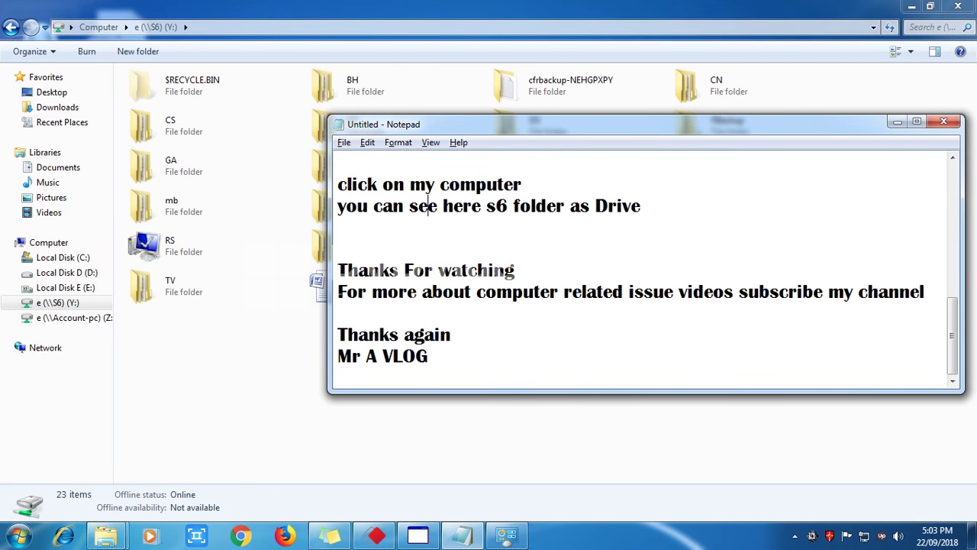
{"action": "left_click_drag", "start_coordinate": [338, 270], "coordinate": [925, 291]}
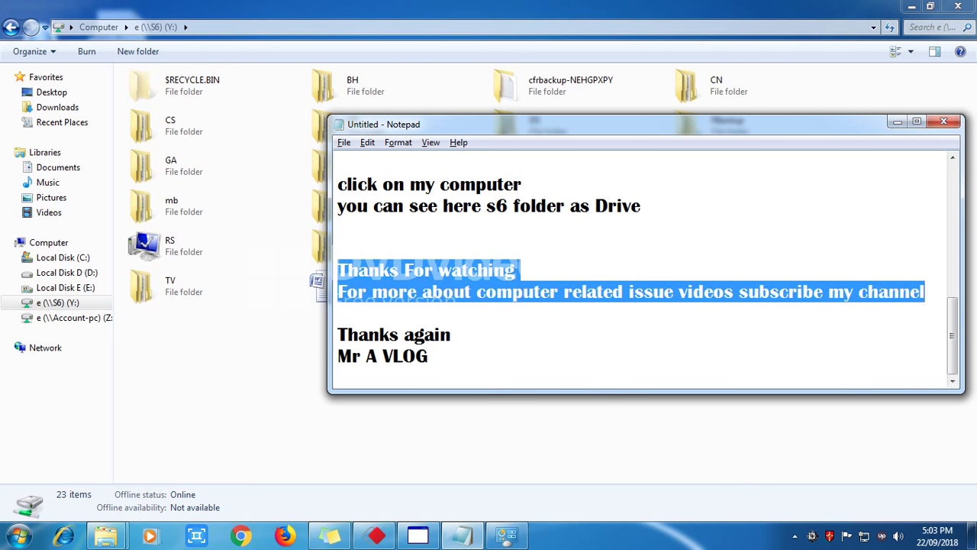